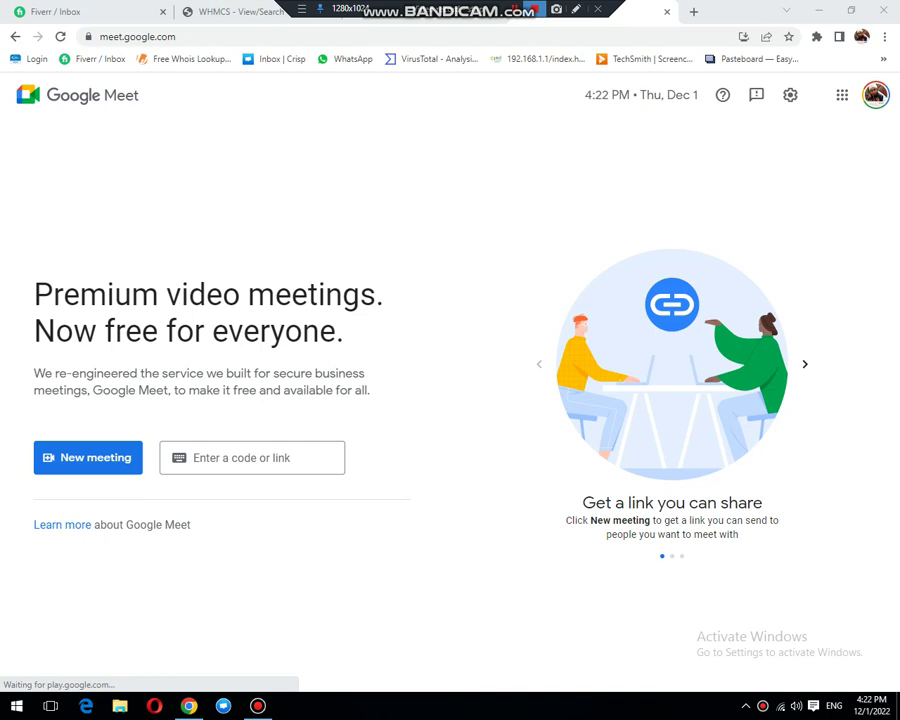
# Start an instant Google Meet meeting from the New meeting options
pyautogui.click(88, 457)
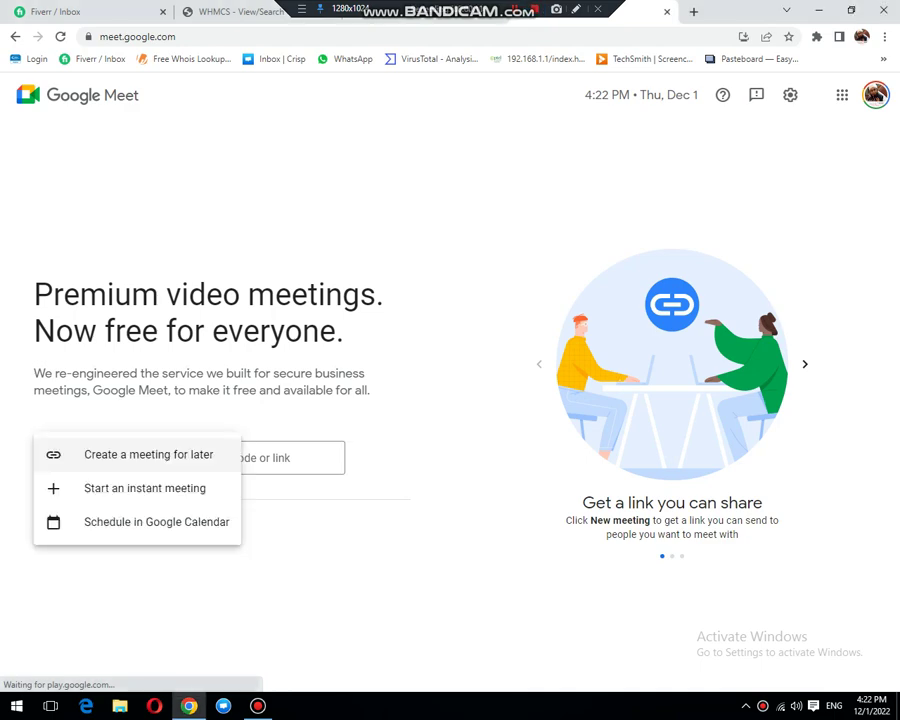
pyautogui.click(140, 486)
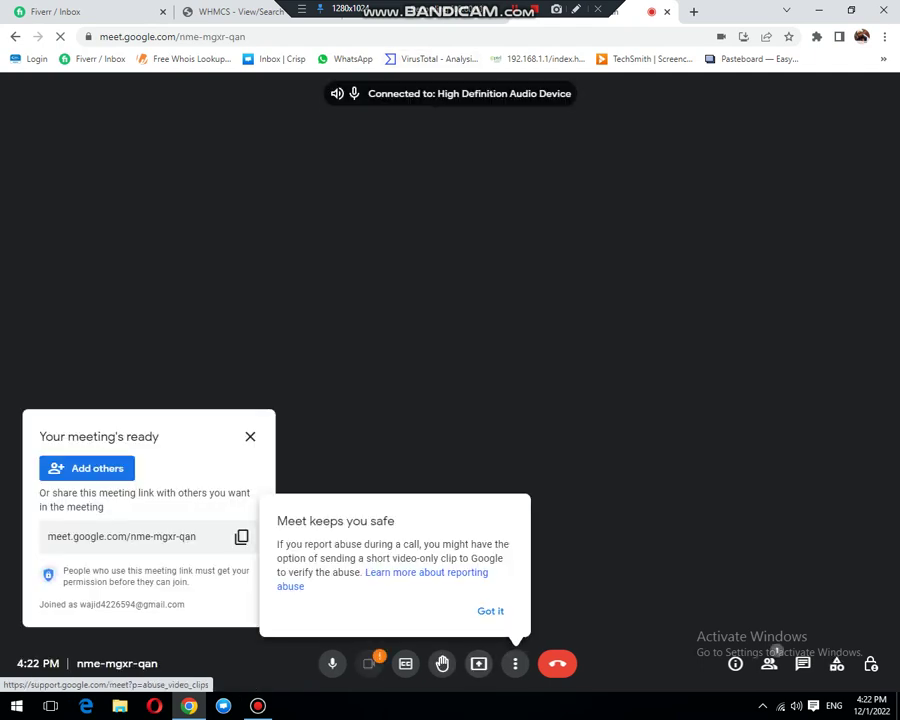
# Copy the meeting link, send it in the Fiverr inbox chat, and return to the Meet call
pyautogui.click(241, 537)
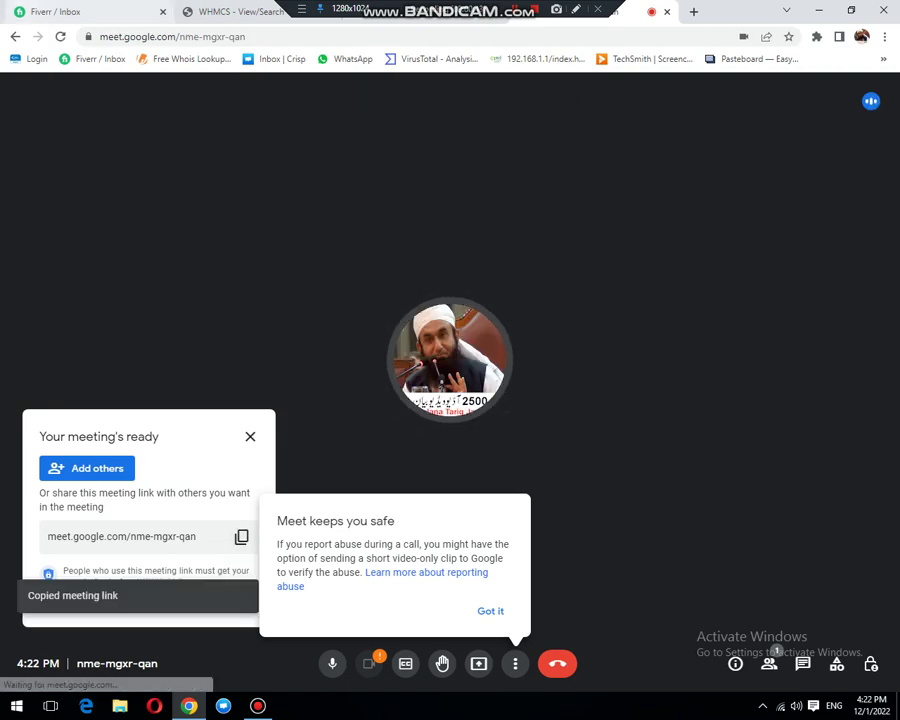
pyautogui.hotkey('ctrl', '1')
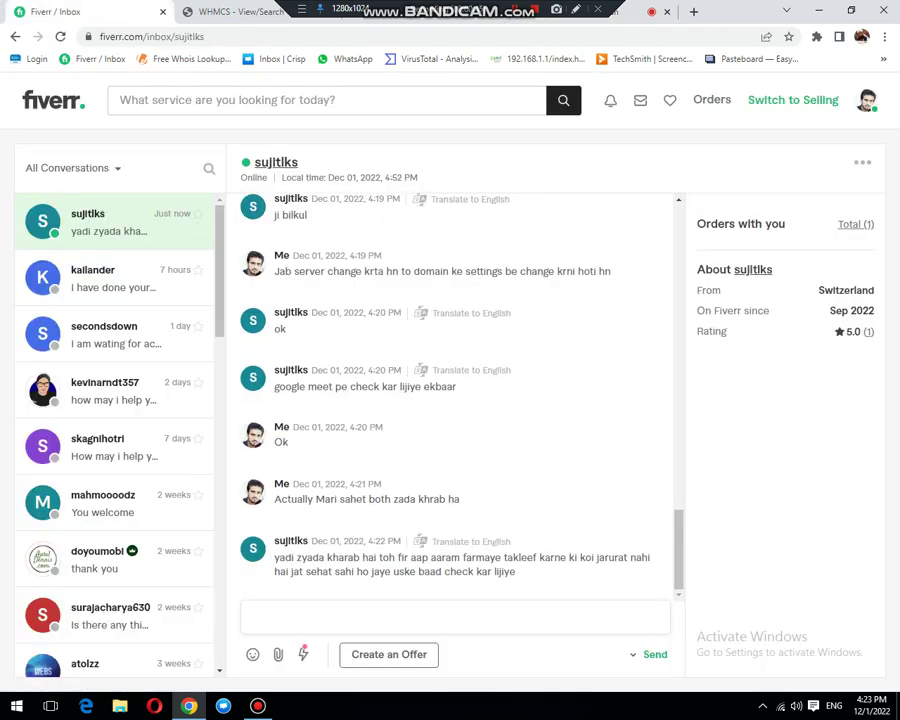
pyautogui.hotkey('ctrl', 'v')
pyautogui.press('Return')
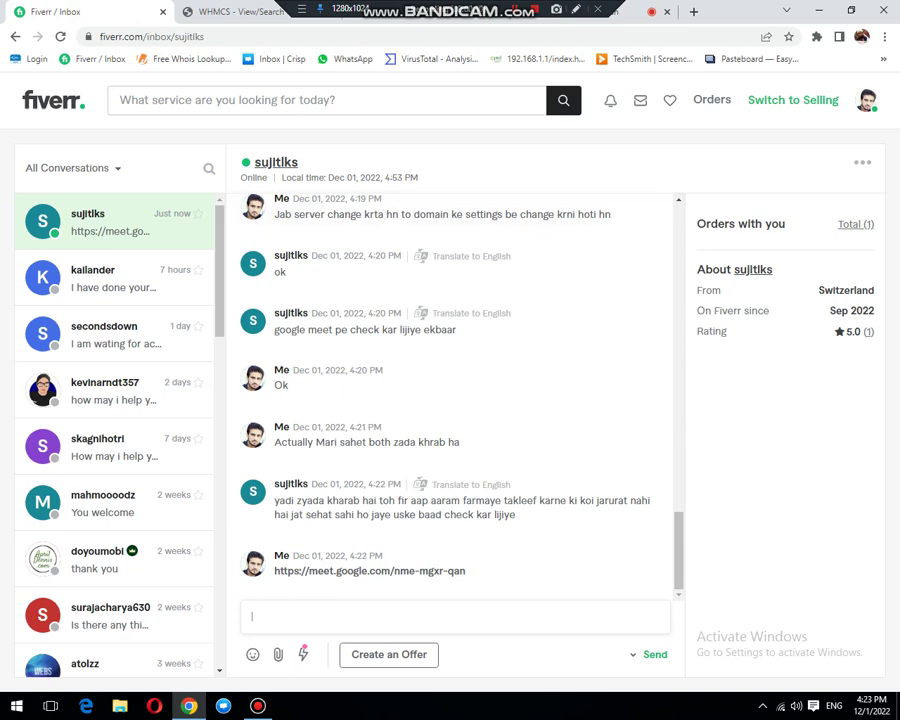
pyautogui.hotkey('ctrl', '3')
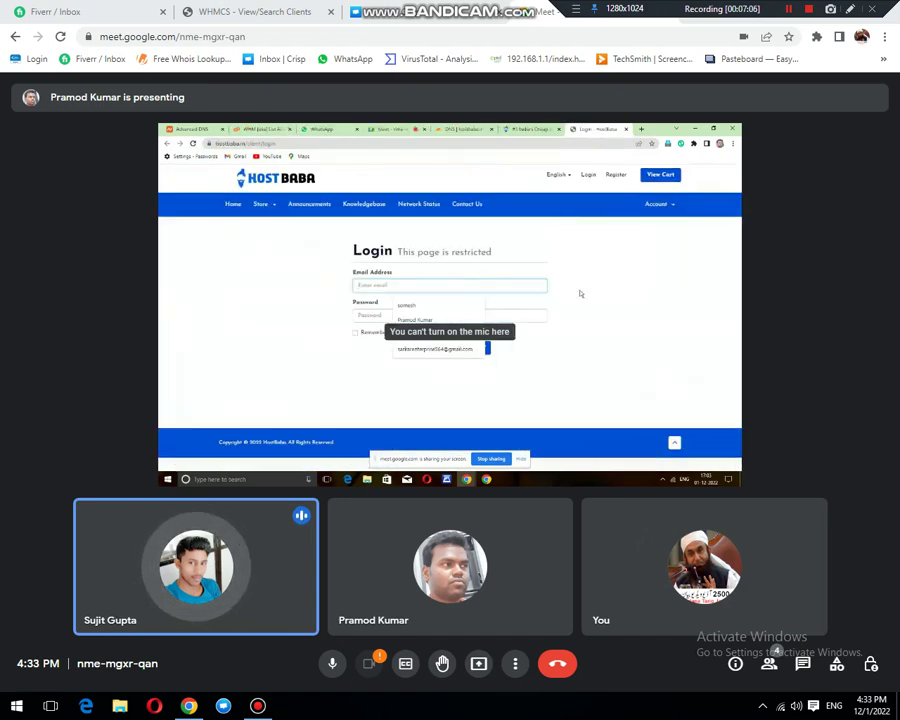
pyautogui.hotkey('shift', 'F12')
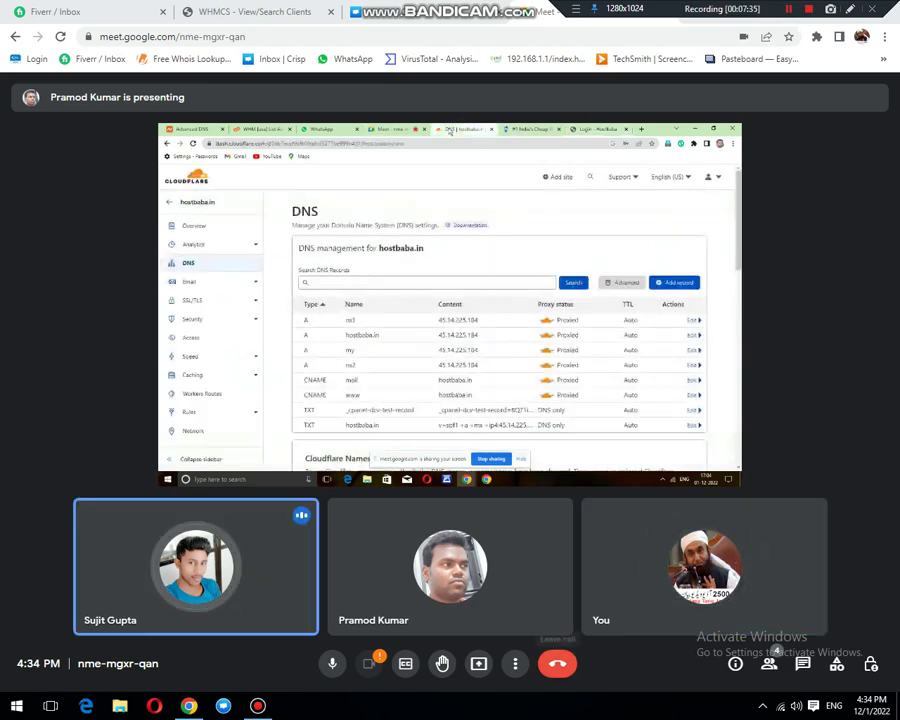
# Leave the call and give a star rating for its audio and video quality
pyautogui.click(557, 663)
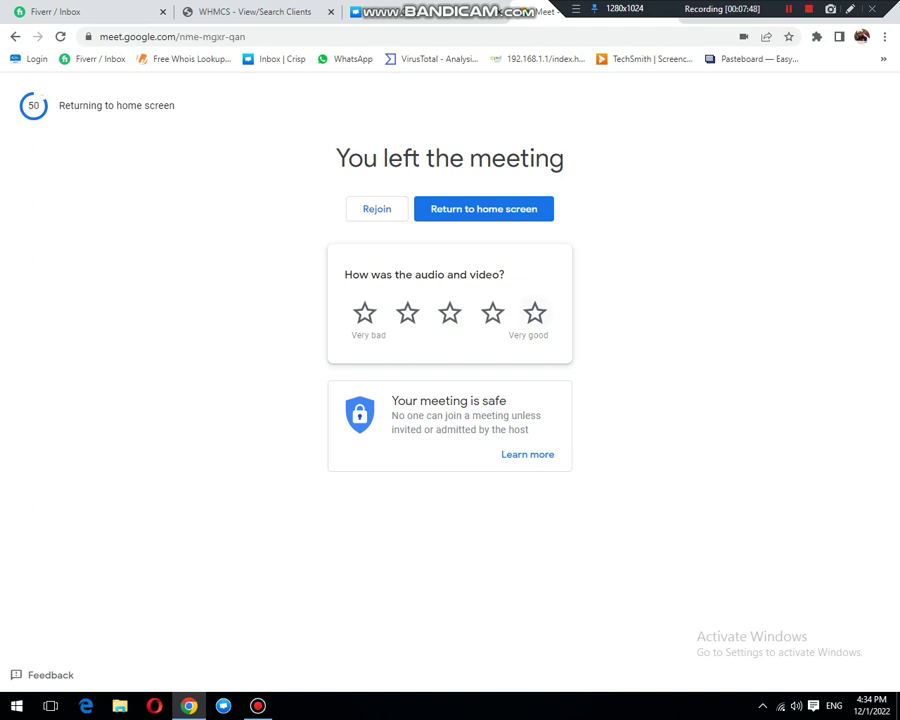
pyautogui.click(535, 313)
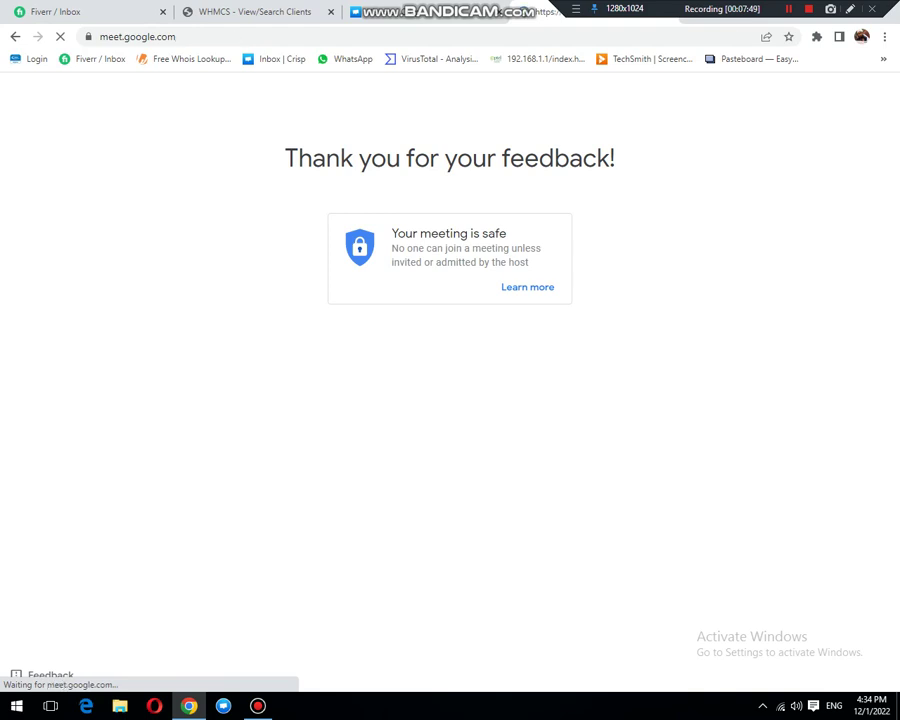